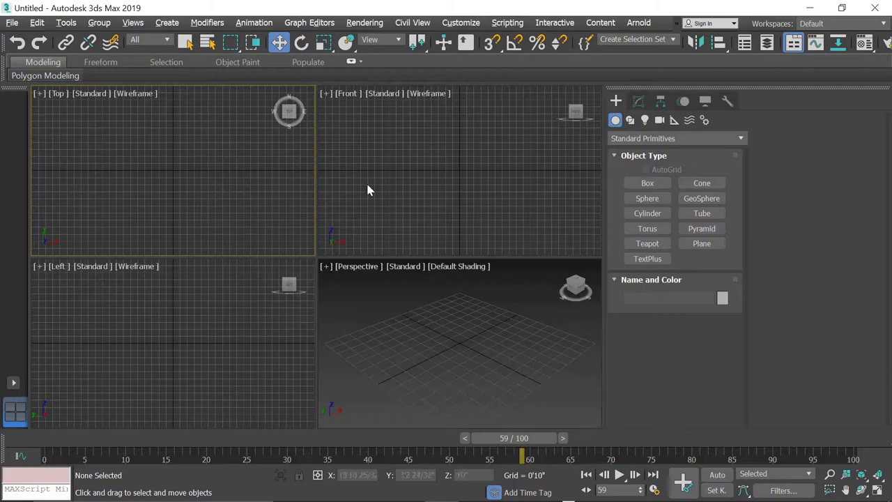
# Draw an 8-segment GeoSphere at the centre of the Top viewport from Standard Primitives.
pyautogui.click(641, 138)
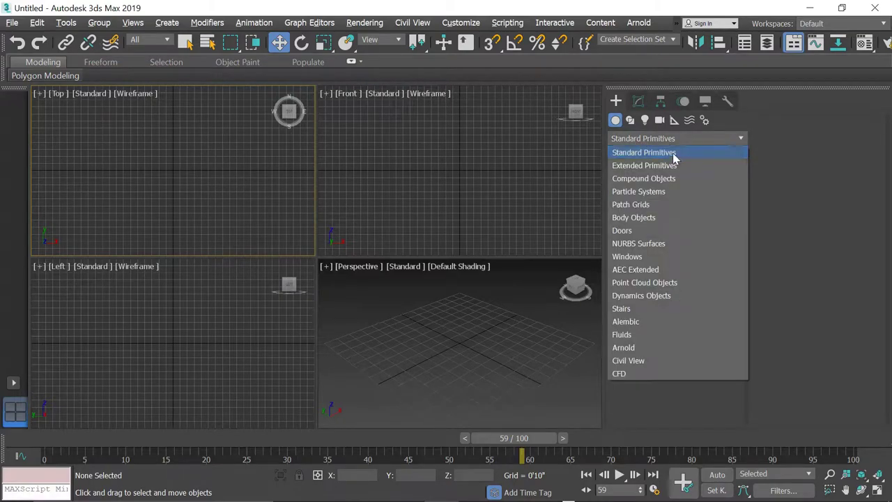
pyautogui.click(673, 153)
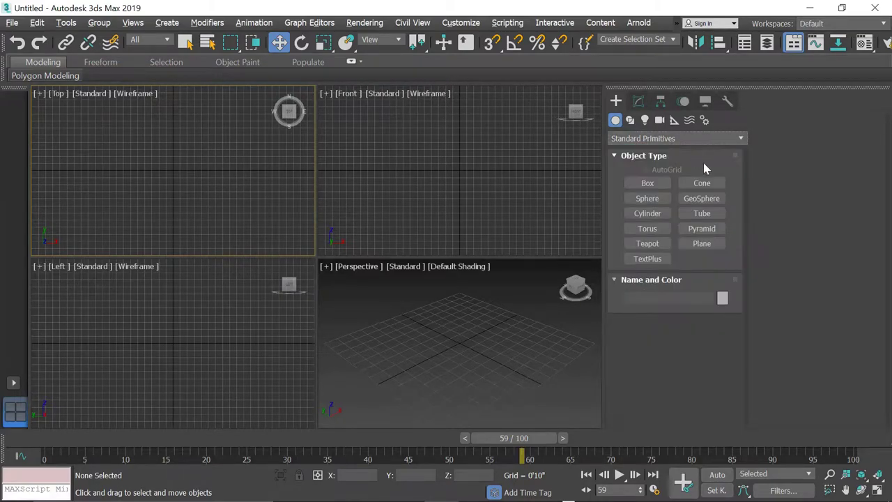
pyautogui.click(703, 199)
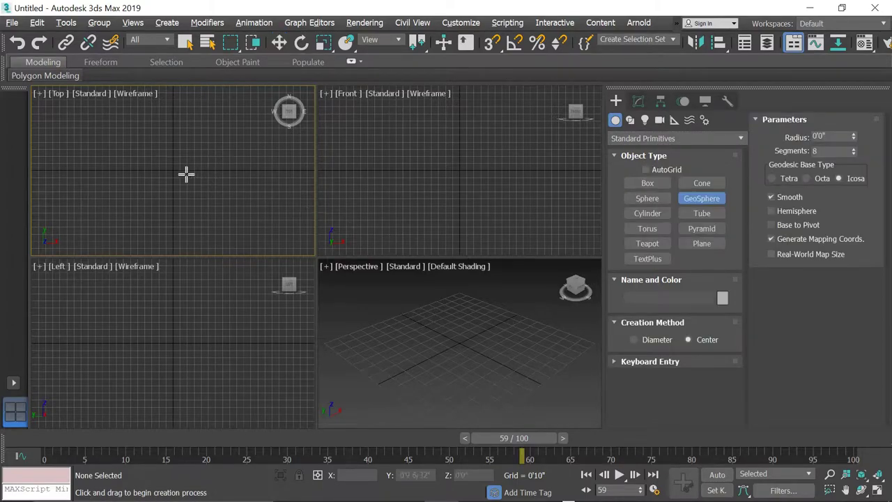
pyautogui.moveTo(173, 167); pyautogui.dragTo(197, 178)
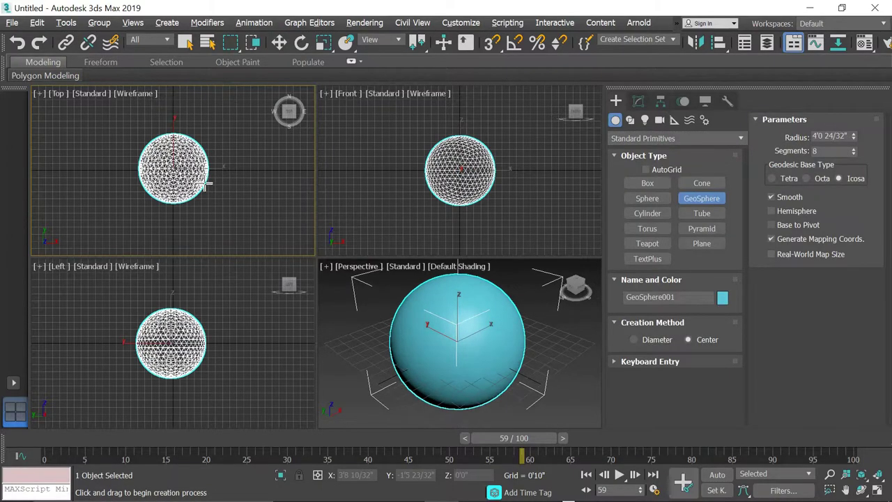
pyautogui.rightClick(197, 179)
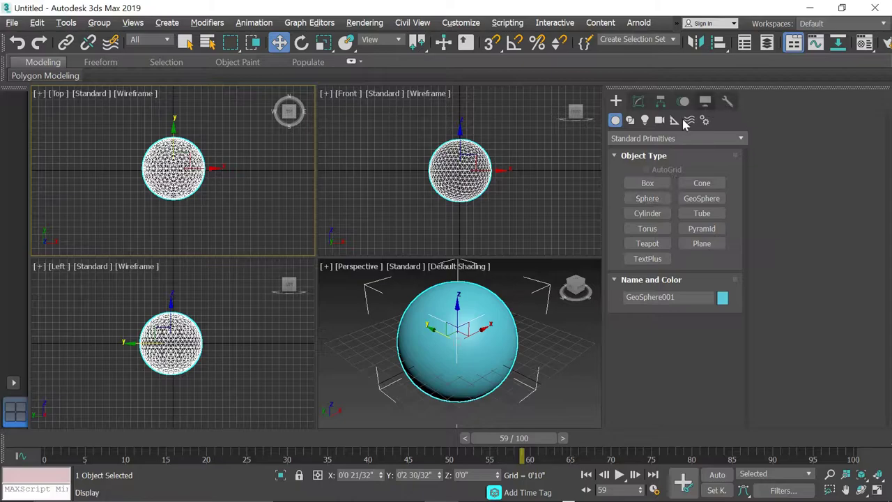
# Give GeoSphere001 a blue object colour.
pyautogui.click(638, 101)
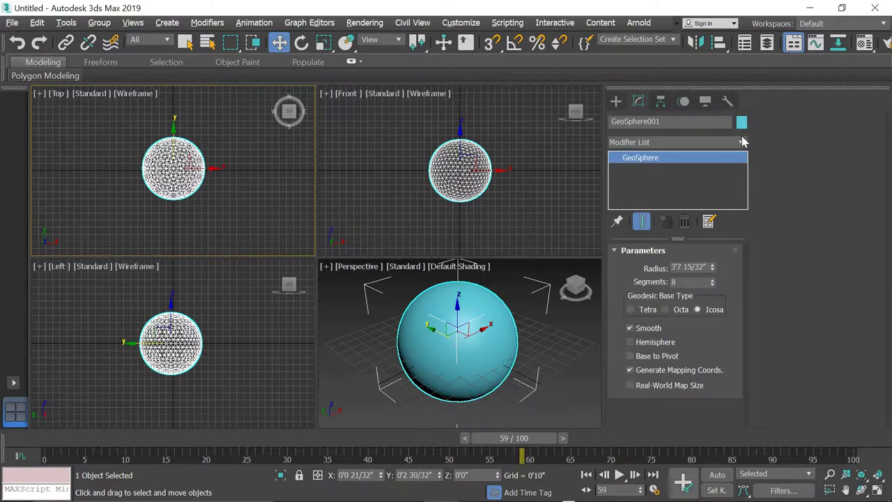
pyautogui.click(740, 122)
pyautogui.click(500, 233)
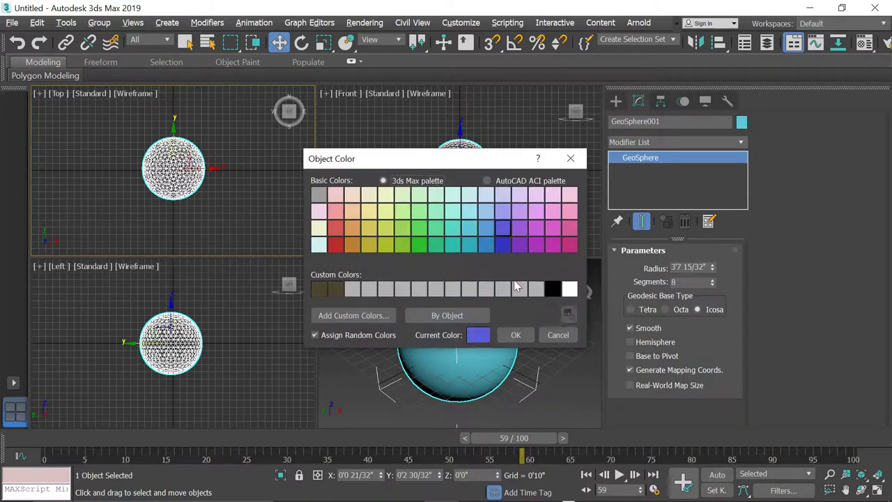
pyautogui.click(522, 335)
pyautogui.moveTo(522, 362); pyautogui.dragTo(534, 341, button='middle')
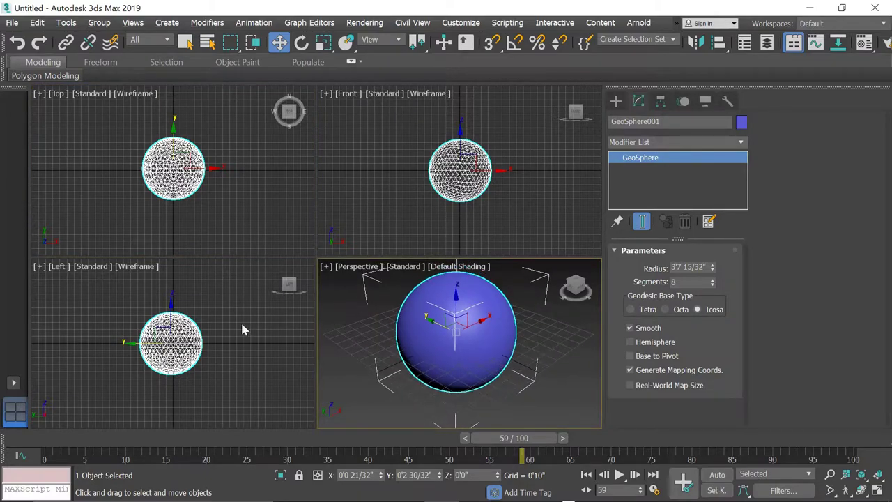
pyautogui.scroll(5, 241, 331)
# Set the GeoSphere radius to 1'8" and zoom every viewport to fit it.
pyautogui.hotkey('ctrl', 'shift', 'z')
pyautogui.click(478, 314)
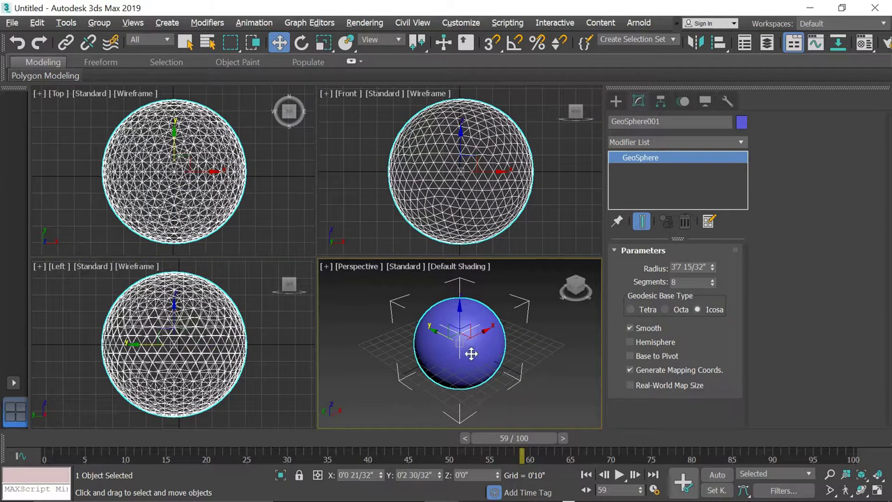
pyautogui.press('z')
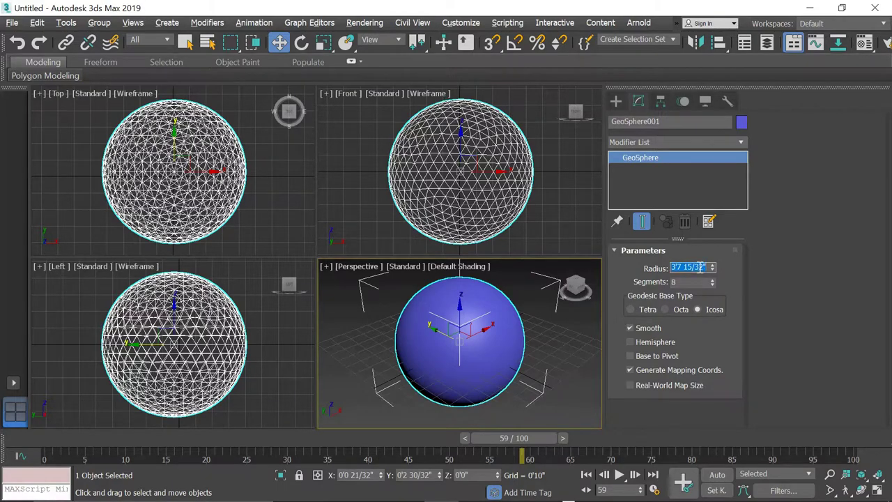
pyautogui.write('20')
pyautogui.press('Tab')
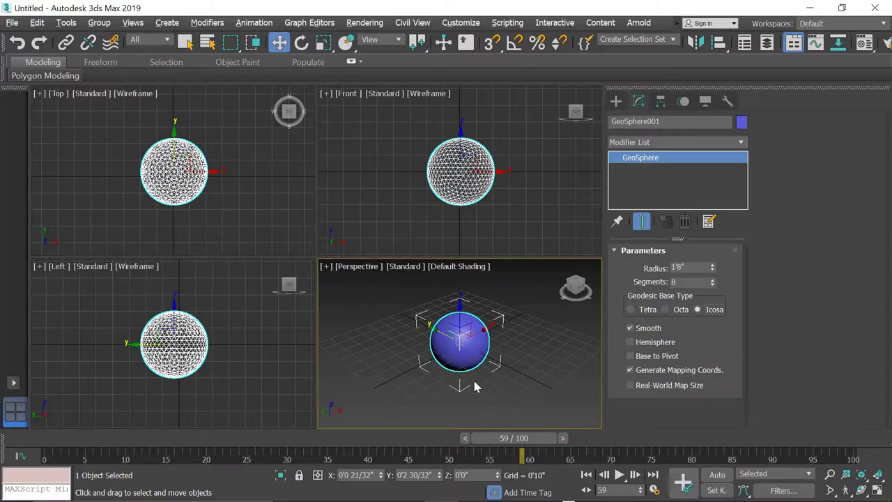
pyautogui.press('z')
pyautogui.rightClick(78, 384)
pyautogui.press('z')
pyautogui.press('z')
pyautogui.rightClick(464, 205)
pyautogui.press('z')
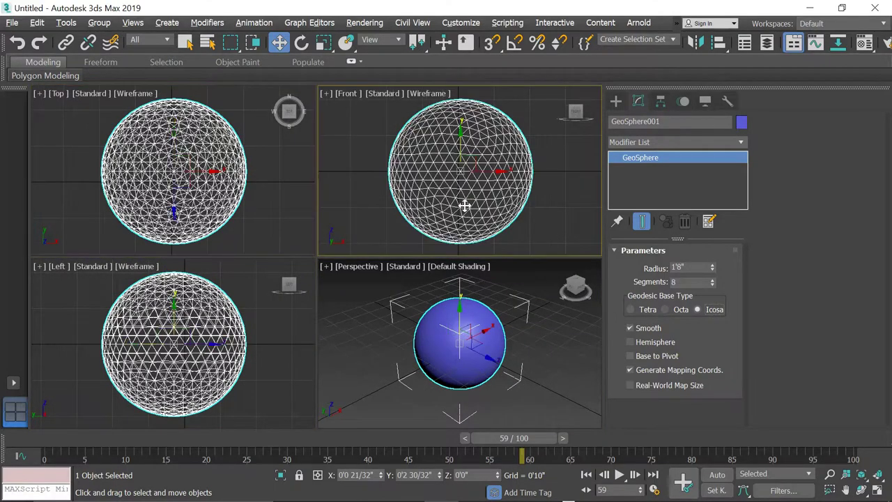
# Show the Perspective view with edged faces and maximize it.
pyautogui.click(457, 333)
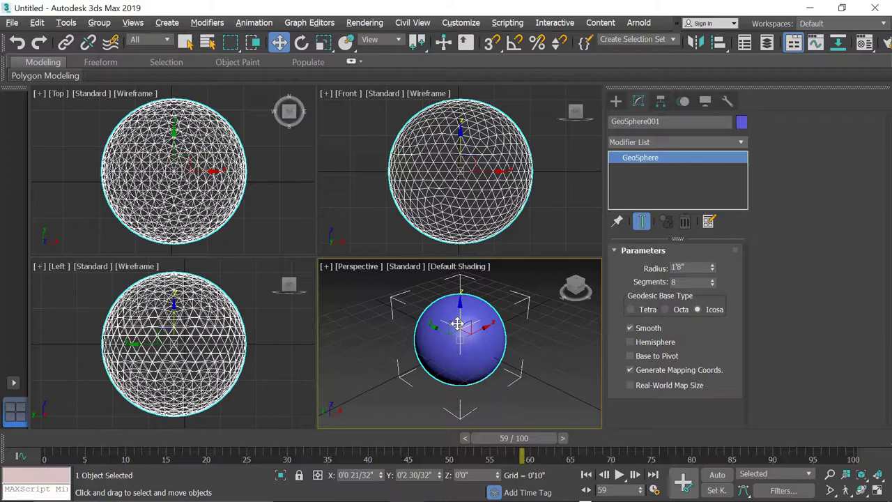
pyautogui.press('F4')
pyautogui.hotkey('alt', 'w')
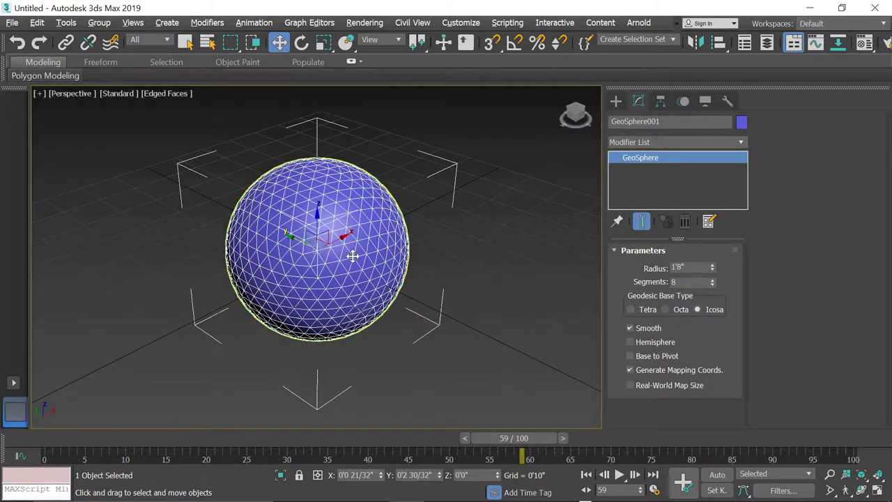
# Convert GeoSphere001 to an Editable Poly and enter Edge sub-object mode.
pyautogui.keyDown('alt'); pyautogui.moveTo(352, 256); pyautogui.dragTo(313, 211, button='middle'); pyautogui.keyUp('alt')
pyautogui.rightClick(314, 218)
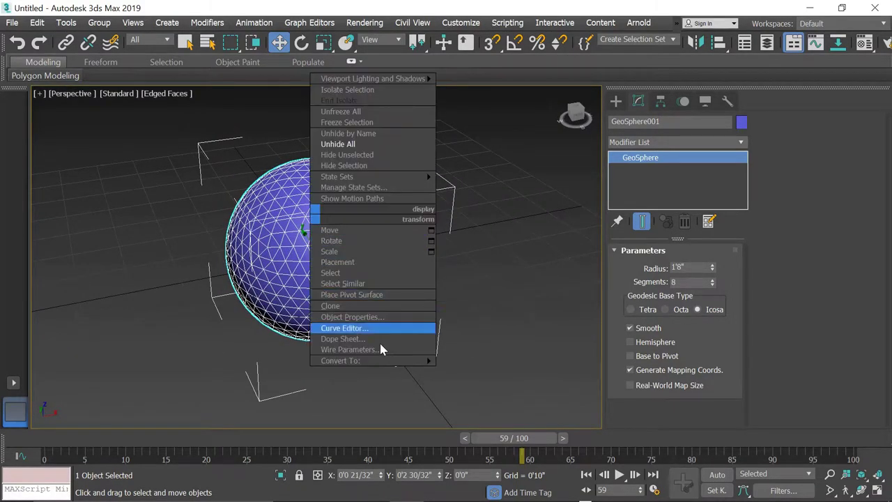
pyautogui.click(451, 372)
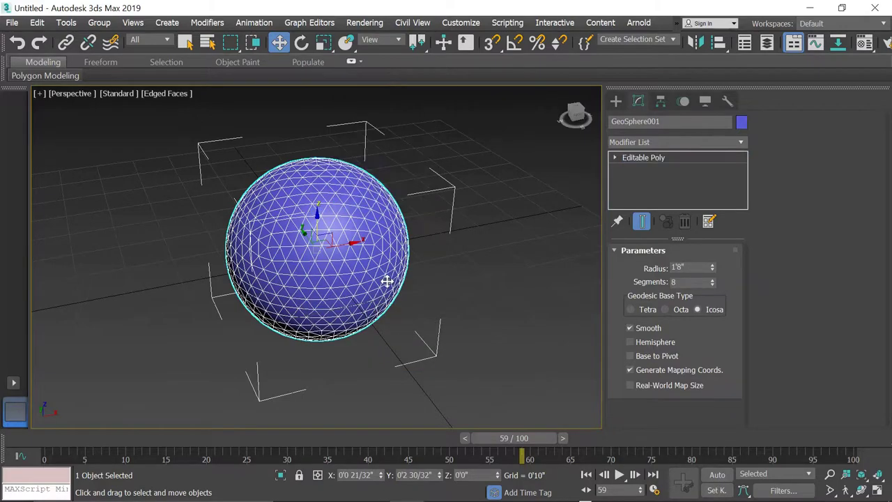
pyautogui.scroll(3, 333, 260)
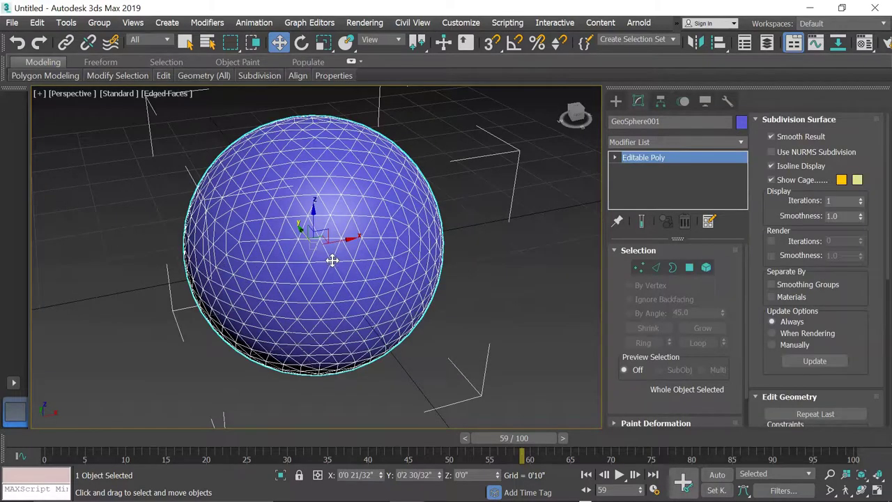
pyautogui.click(657, 270)
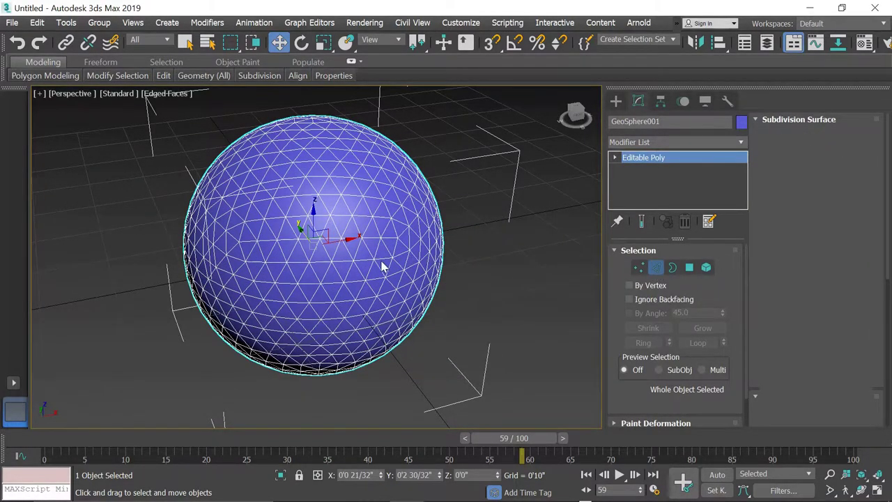
pyautogui.scroll(-3, 381, 267)
# Window-select all 1920 edges and chamfer them with an amount of 0.8.
pyautogui.moveTo(215, 135); pyautogui.dragTo(478, 334)
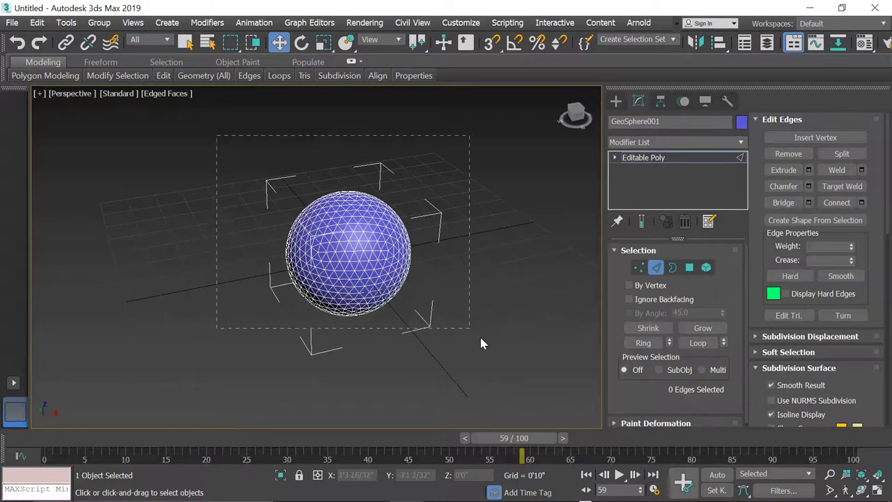
pyautogui.scroll(3, 382, 260)
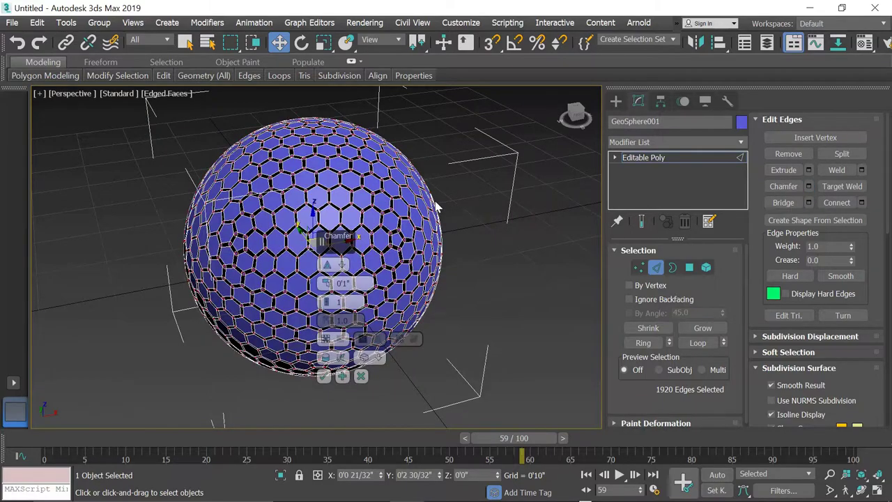
pyautogui.scroll(5, 328, 195)
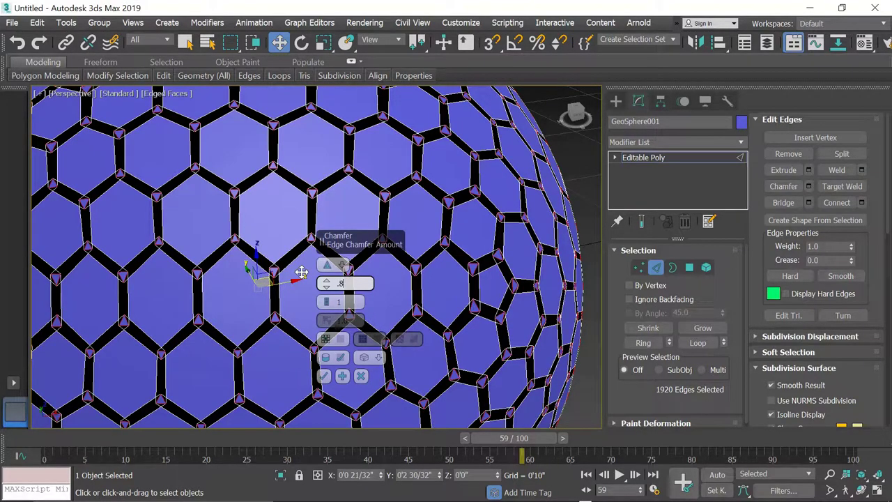
pyautogui.click(324, 376)
pyautogui.scroll(-5, 383, 258)
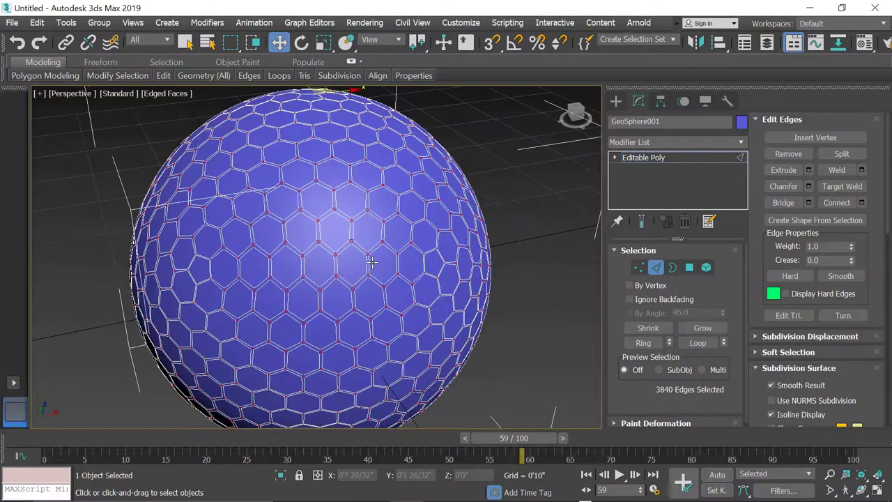
pyautogui.moveTo(372, 262)
pyautogui.keyDown('alt'); pyautogui.mouseDown(button='middle')
pyautogui.moveTo(418, 251)
pyautogui.moveTo(408, 255)
pyautogui.mouseUp(button='middle'); pyautogui.keyUp('alt')
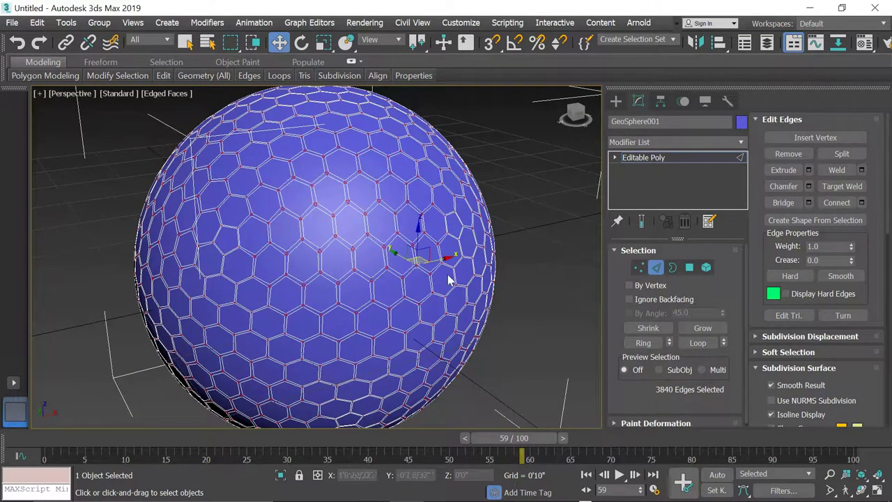
# In Polygon mode, invert the 3200-polygon selection to the 642 hexagon centre faces.
pyautogui.click(689, 268)
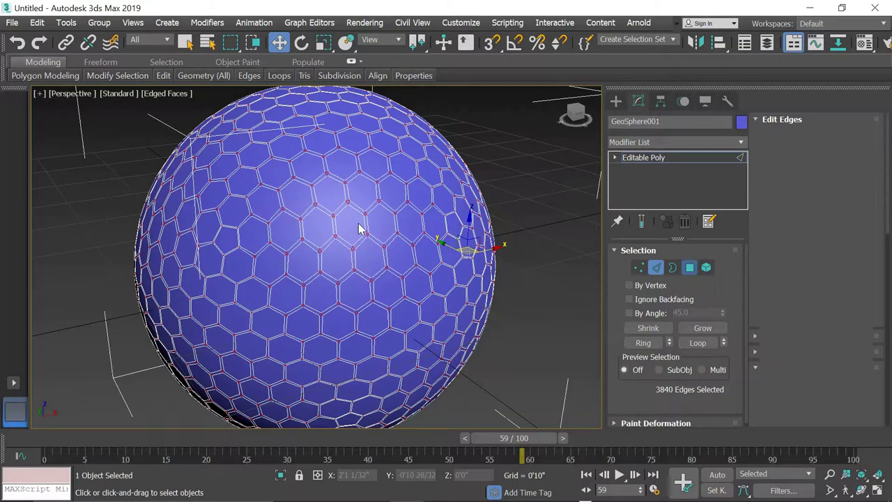
pyautogui.scroll(-2, 320, 257)
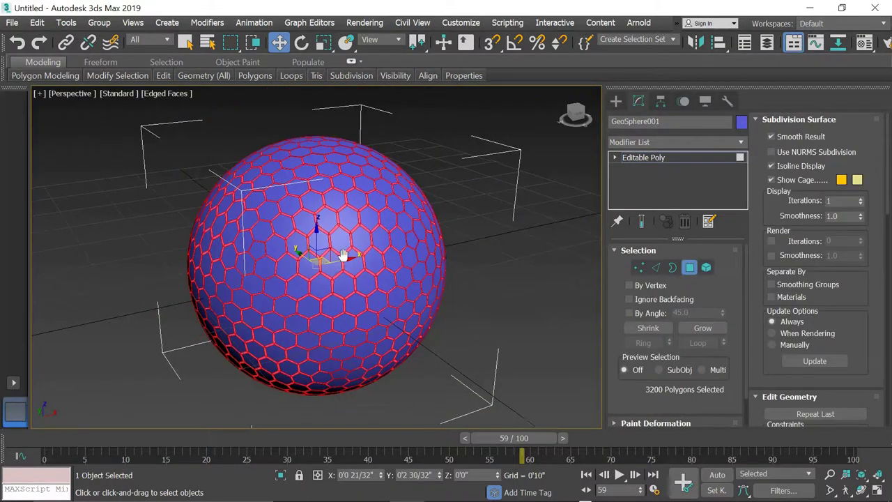
pyautogui.scroll(-2, 342, 251)
pyautogui.moveTo(344, 249)
pyautogui.keyDown('alt'); pyautogui.mouseDown(button='middle')
pyautogui.moveTo(438, 205)
pyautogui.moveTo(358, 263)
pyautogui.moveTo(370, 246)
pyautogui.mouseUp(button='middle'); pyautogui.keyUp('alt')
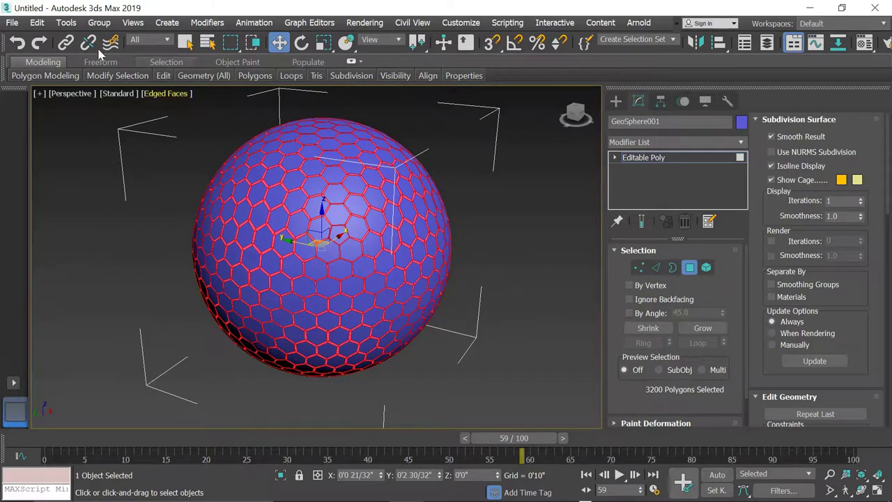
pyautogui.click(36, 24)
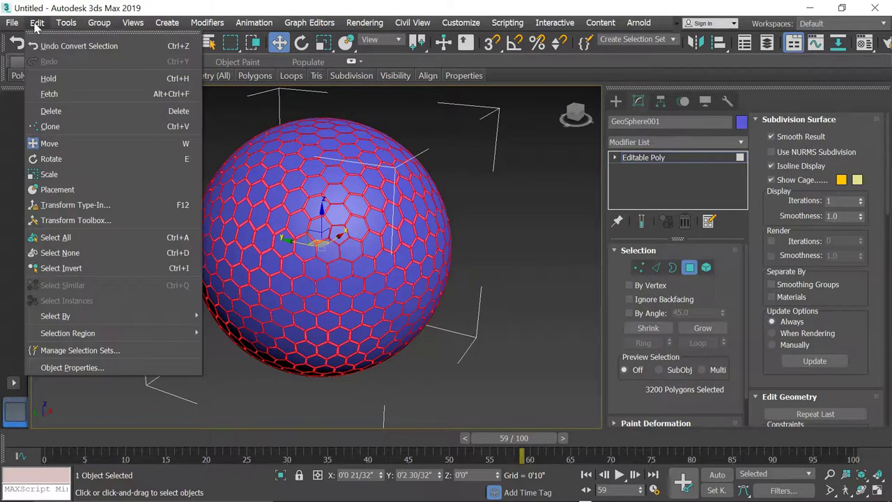
pyautogui.click(132, 265)
pyautogui.moveTo(372, 253)
pyautogui.keyDown('alt'); pyautogui.mouseDown(button='middle')
pyautogui.moveTo(387, 223)
pyautogui.moveTo(410, 235)
pyautogui.moveTo(333, 235)
pyautogui.mouseUp(button='middle'); pyautogui.keyUp('alt')
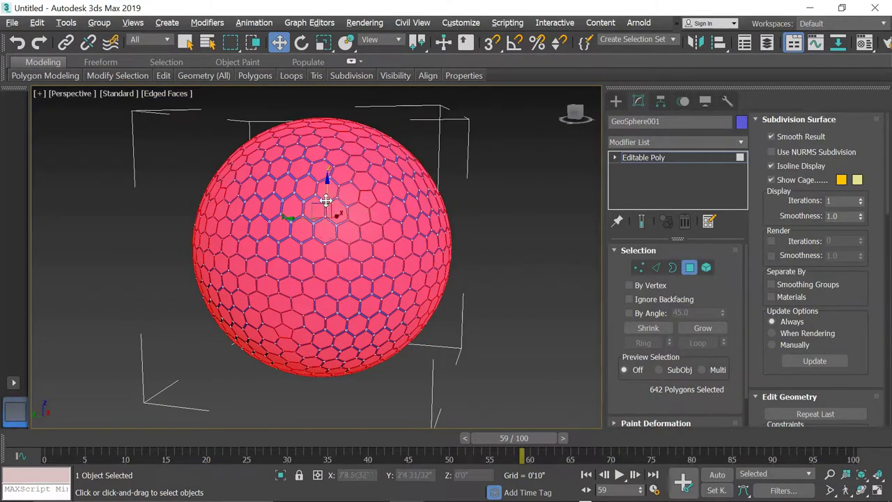
# Bevel the selected hexagon faces with height -.2 and outline -.8.
pyautogui.rightClick(321, 195)
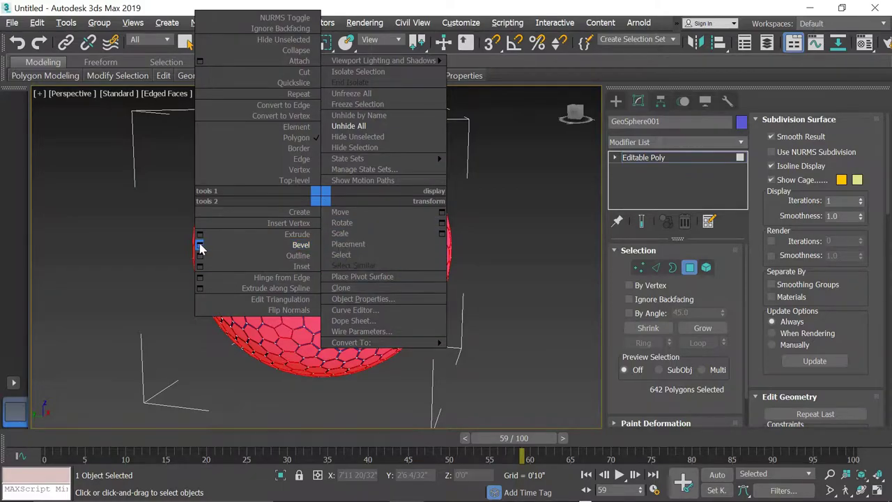
pyautogui.click(200, 246)
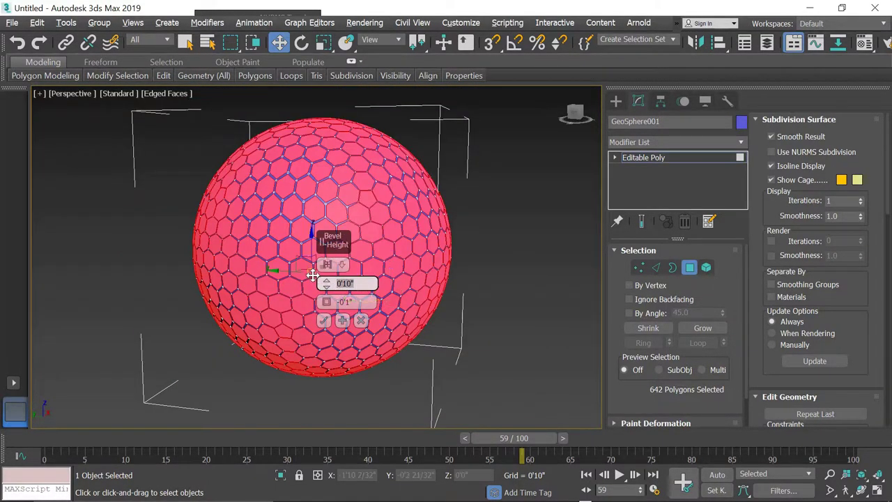
pyautogui.write('-')
pyautogui.press('Return')
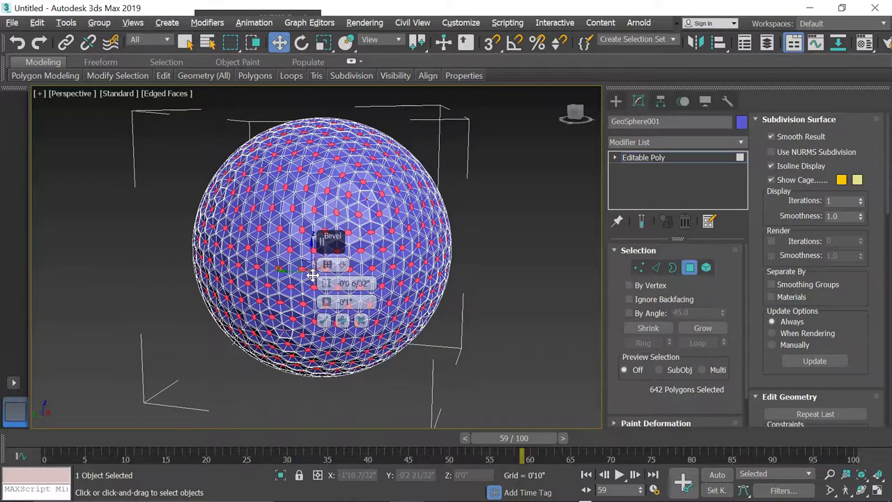
pyautogui.click(345, 301)
pyautogui.write('-.8')
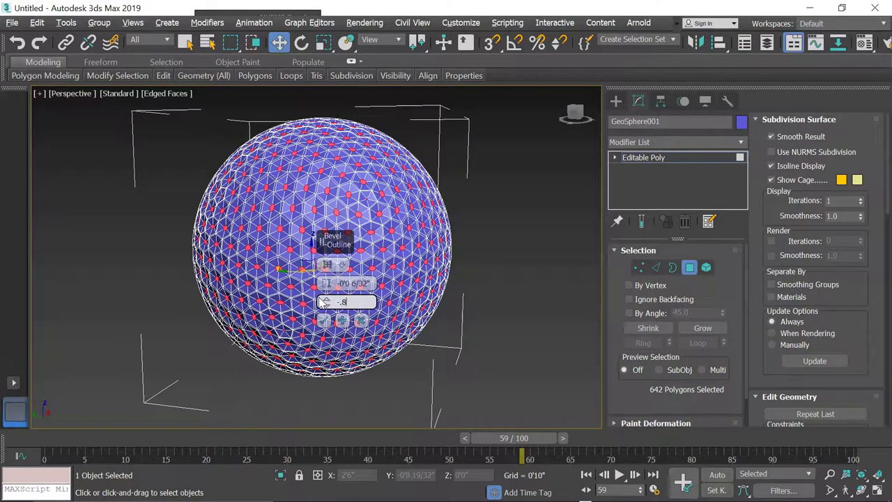
pyautogui.press('Return')
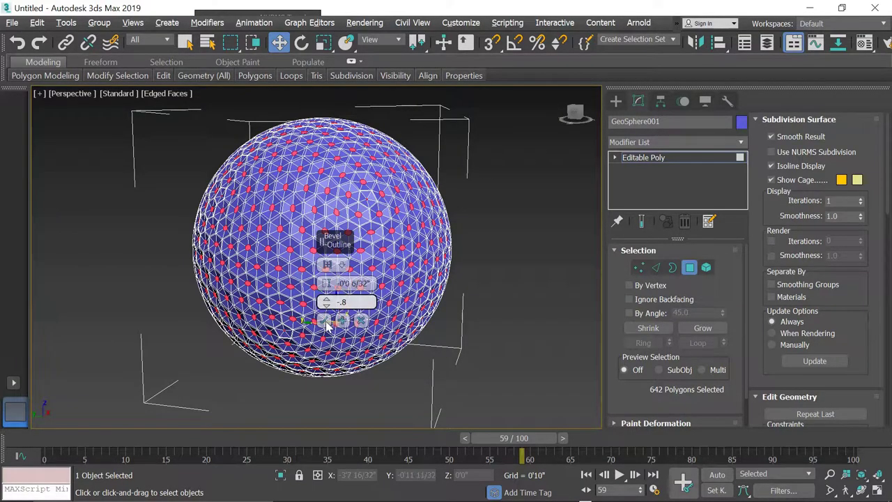
pyautogui.click(326, 321)
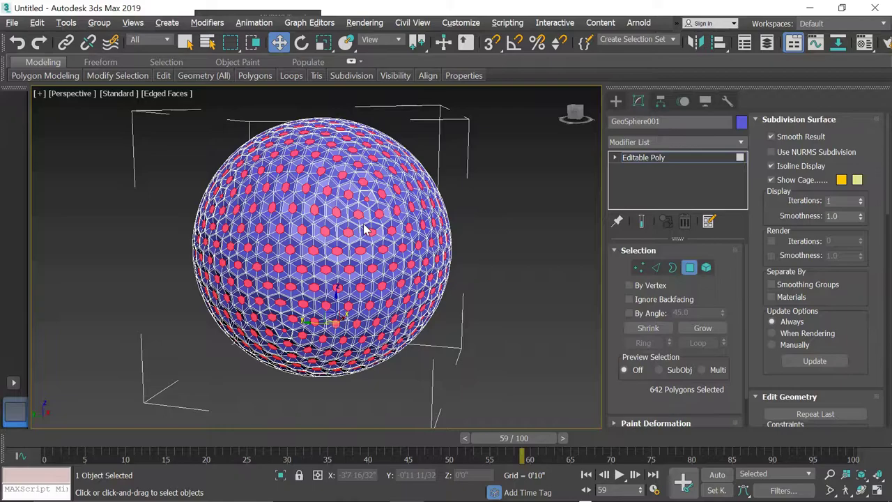
pyautogui.scroll(3, 401, 261)
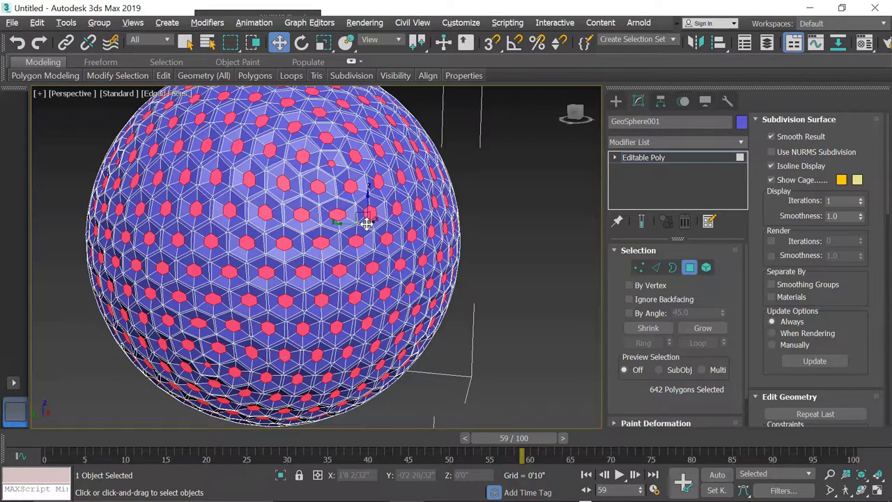
pyautogui.moveTo(401, 261); pyautogui.dragTo(387, 258, button='middle')
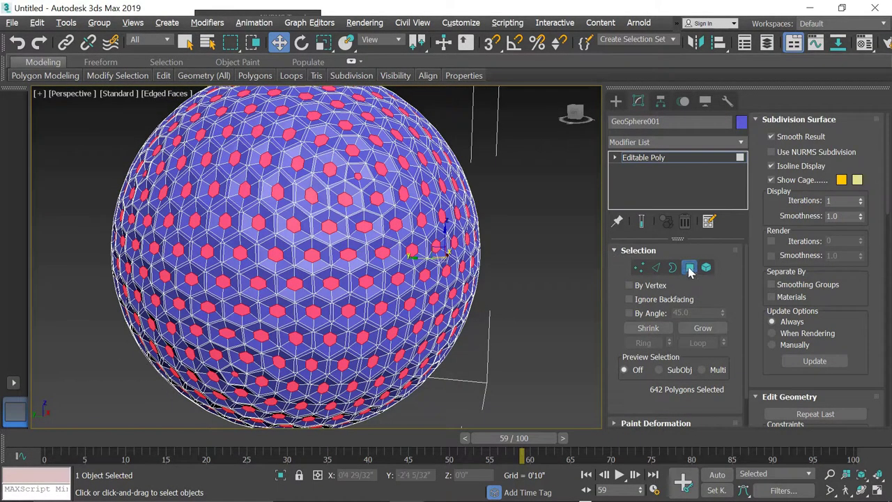
# Leave Polygon mode and add a MeshSmooth modifier with 2 iterations to GeoSphere001.
pyautogui.press('4')
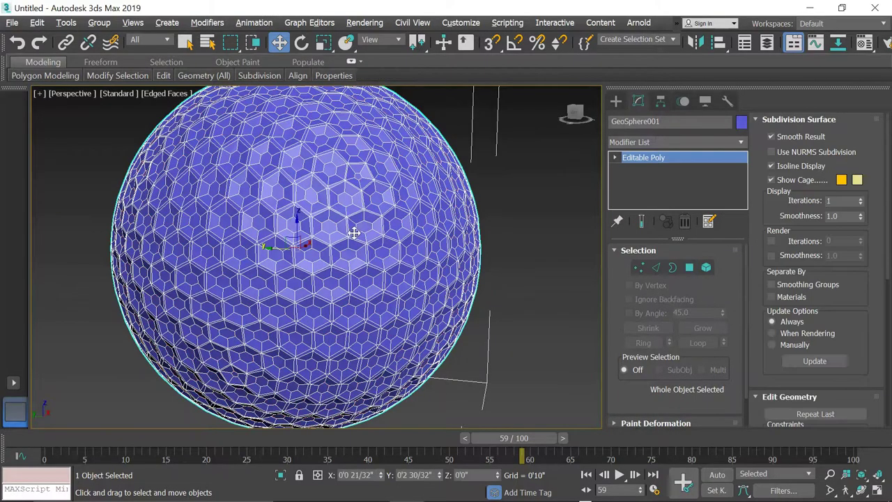
pyautogui.moveTo(354, 230)
pyautogui.keyDown('alt'); pyautogui.mouseDown(button='middle')
pyautogui.moveTo(465, 168)
pyautogui.moveTo(495, 213)
pyautogui.moveTo(437, 233)
pyautogui.mouseUp(button='middle'); pyautogui.keyUp('alt')
pyautogui.click(667, 145)
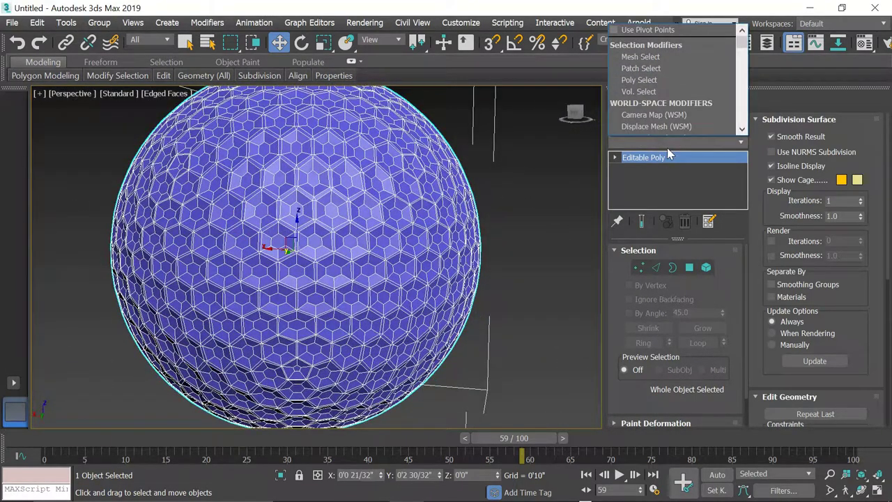
pyautogui.press('m')
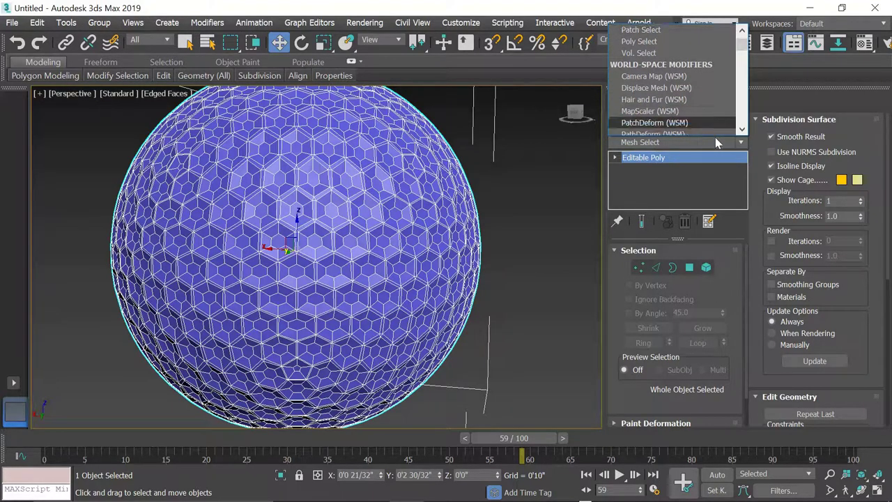
pyautogui.press('m')
pyautogui.press('m')
pyautogui.press('m')
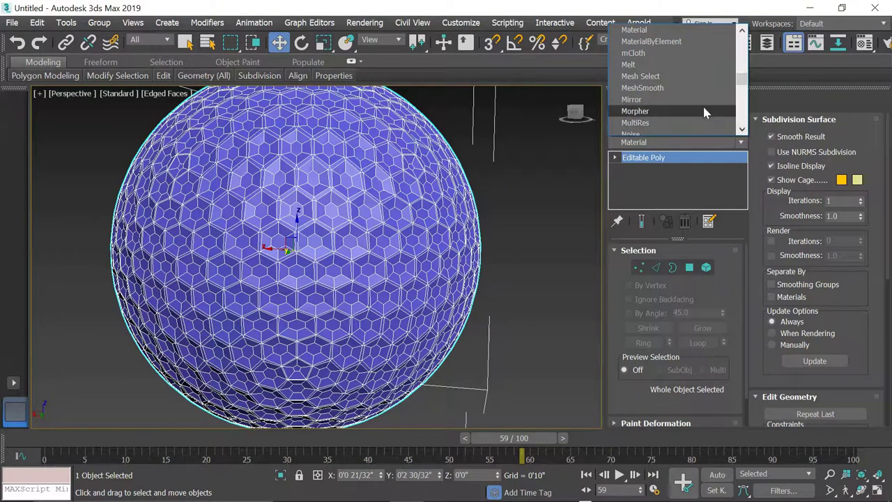
pyautogui.click(642, 88)
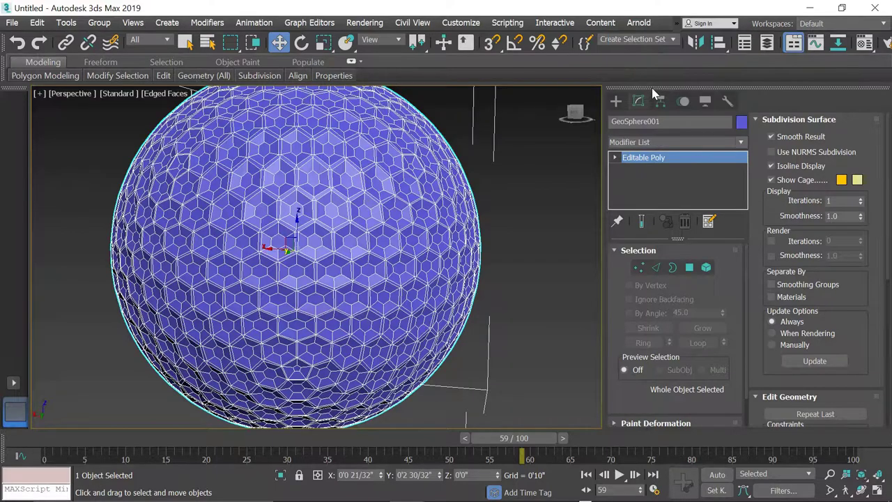
pyautogui.scroll(2, 312, 207)
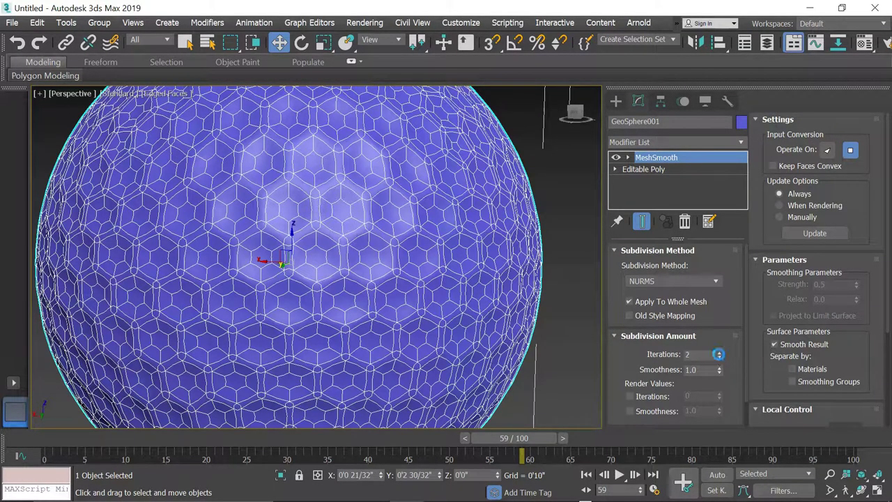
# Deselect the ball and turn off edged faces so it shades smoothly.
pyautogui.scroll(-2, 328, 233)
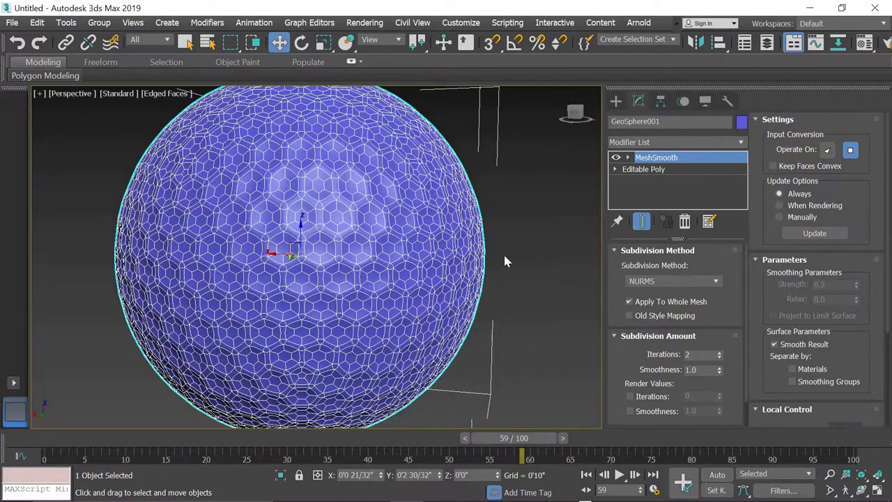
pyautogui.click(504, 252)
pyautogui.press('F4')
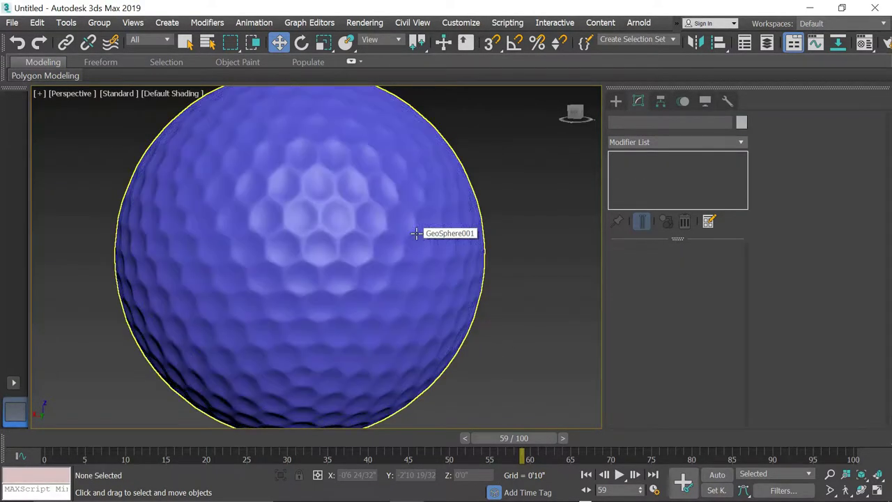
pyautogui.moveTo(394, 245)
pyautogui.keyDown('alt'); pyautogui.mouseDown(button='middle')
pyautogui.moveTo(472, 223)
pyautogui.moveTo(492, 259)
pyautogui.mouseUp(button='middle'); pyautogui.keyUp('alt')
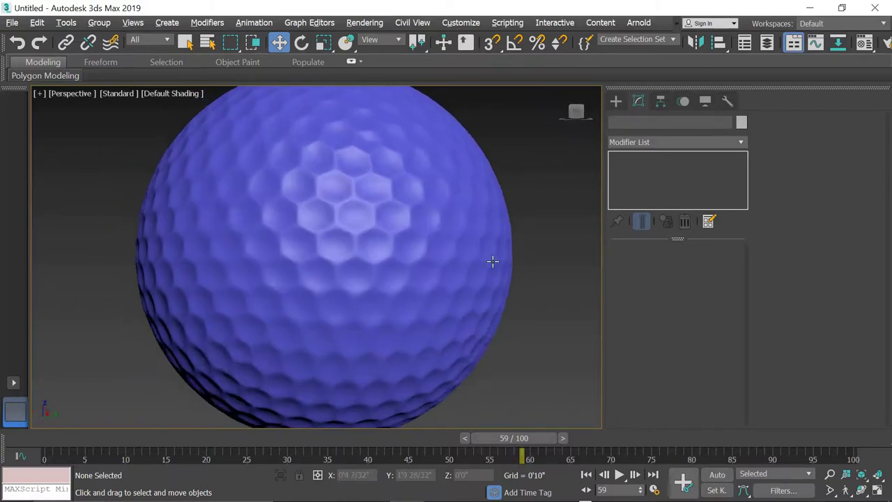
pyautogui.scroll(-1, 468, 255)
pyautogui.scroll(-2, 466, 258)
# Return to the four-viewport layout with Top active and the Create panel showing.
pyautogui.hotkey('alt', 'w')
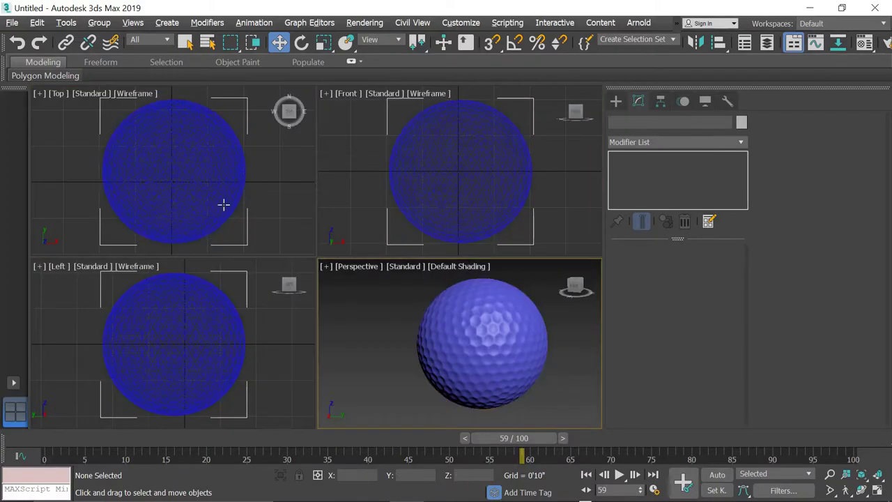
pyautogui.click(276, 202)
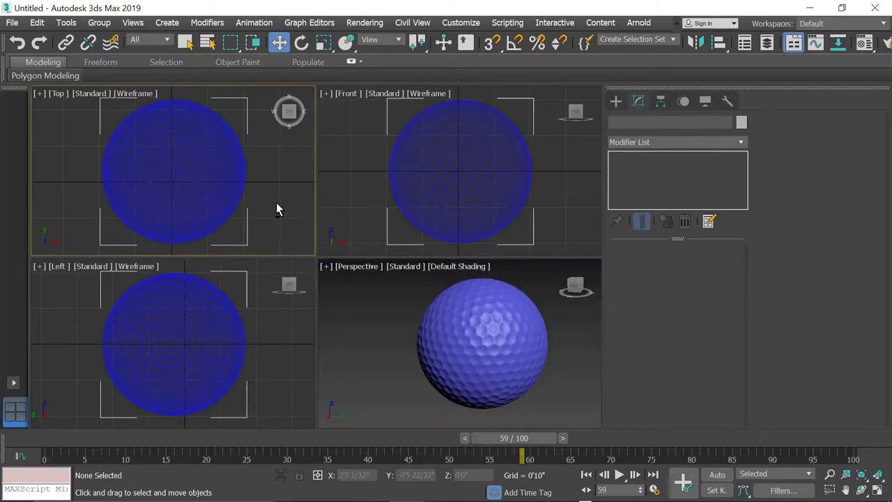
pyautogui.scroll(-4, 276, 209)
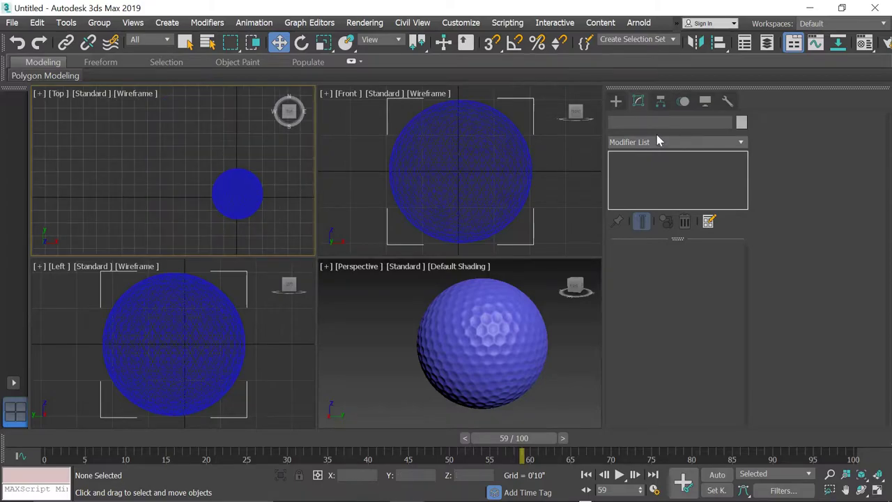
pyautogui.click(615, 101)
# Draw a Plane around the ball in the Top viewport.
pyautogui.click(702, 243)
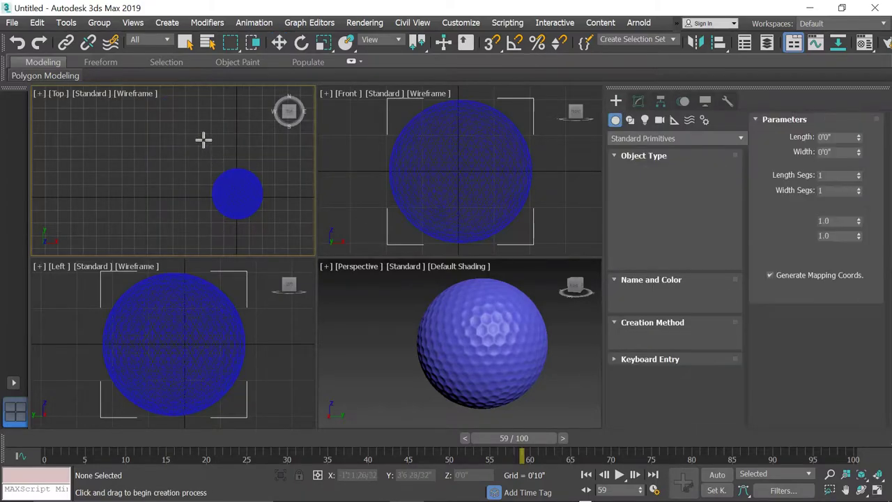
pyautogui.scroll(-2, 213, 167)
pyautogui.scroll(-1, 136, 119)
pyautogui.scroll(-2, 175, 146)
pyautogui.scroll(-2, 202, 179)
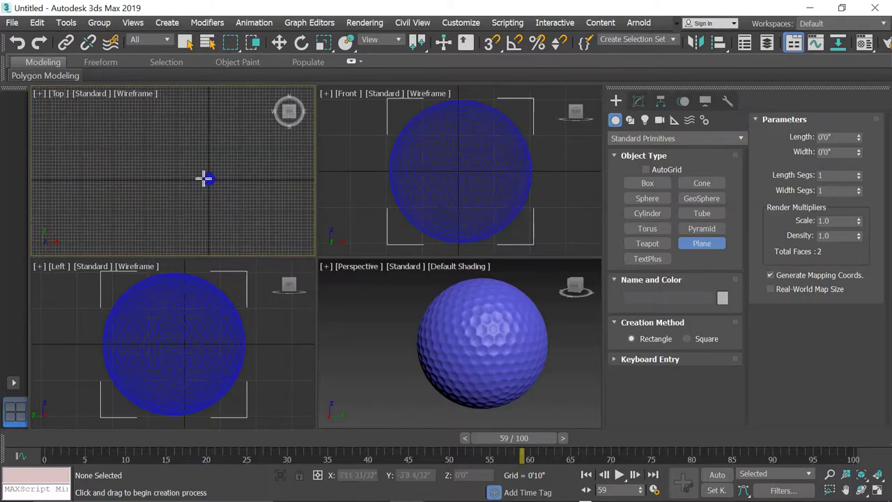
pyautogui.moveTo(135, 105)
pyautogui.mouseDown()
pyautogui.moveTo(235, 200)
pyautogui.moveTo(228, 195)
pyautogui.mouseUp()
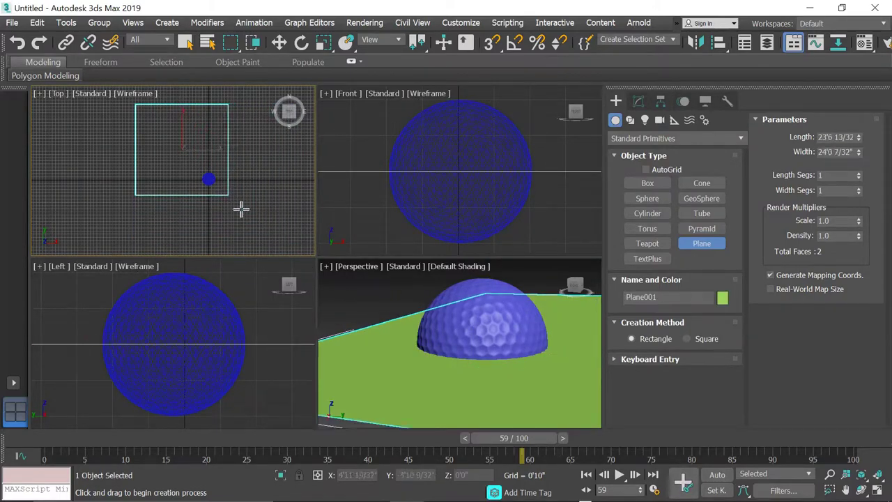
pyautogui.click(481, 335)
# In the Front view, move the plane down beneath the ball and shift it sideways.
pyautogui.click(468, 171)
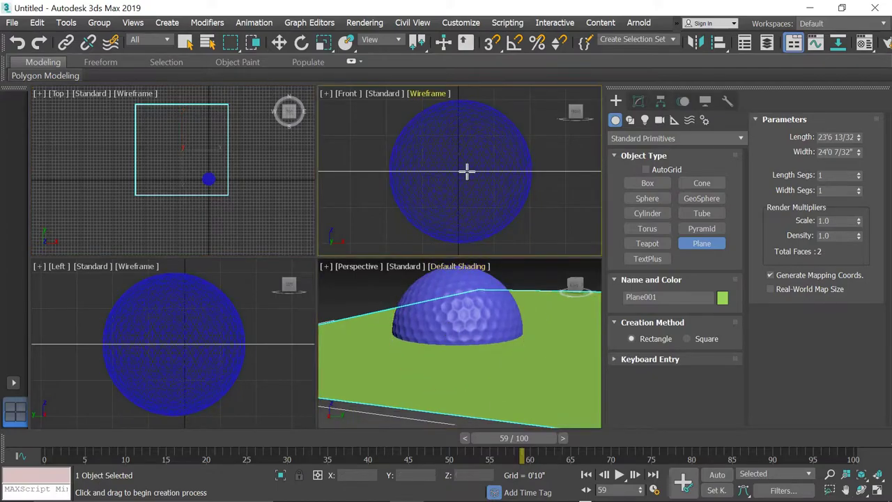
pyautogui.scroll(-3, 450, 185)
pyautogui.press('w')
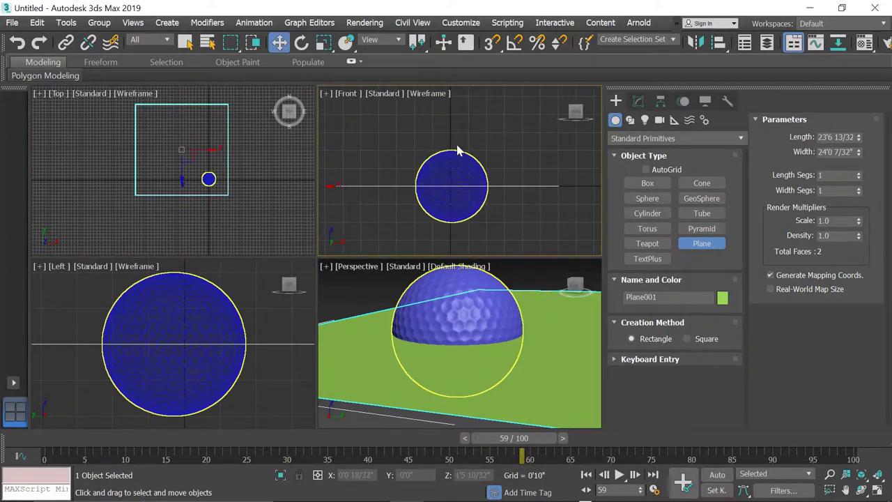
pyautogui.scroll(-2, 439, 157)
pyautogui.scroll(-2, 391, 164)
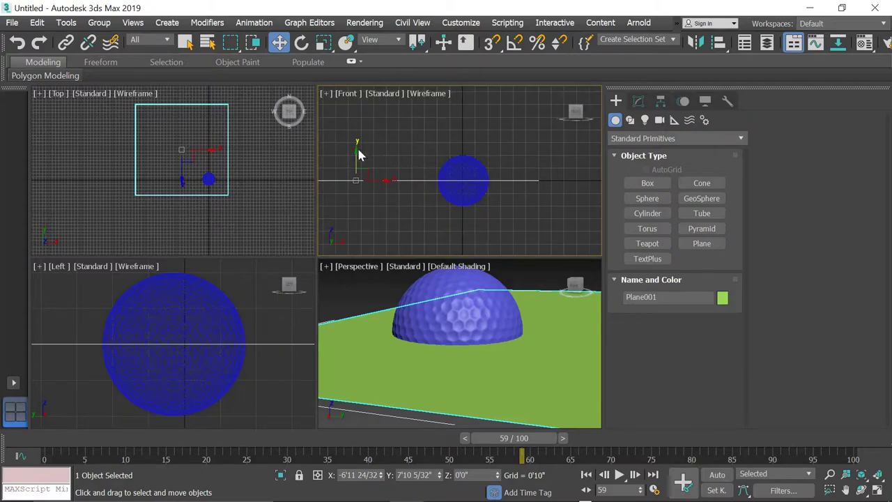
pyautogui.moveTo(358, 157); pyautogui.dragTo(356, 176)
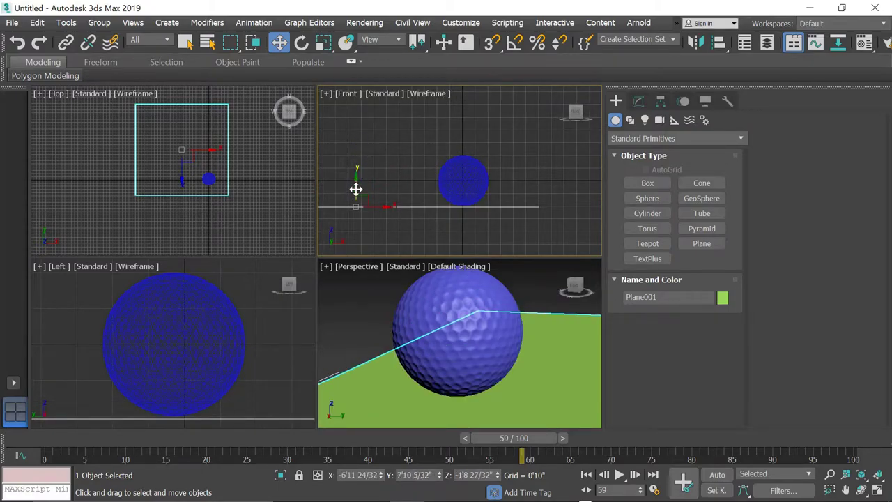
pyautogui.moveTo(368, 207)
pyautogui.mouseDown()
pyautogui.moveTo(559, 214)
pyautogui.moveTo(502, 212)
pyautogui.mouseUp()
# Maximize the Perspective view and orbit around the ball and plane.
pyautogui.rightClick(486, 279)
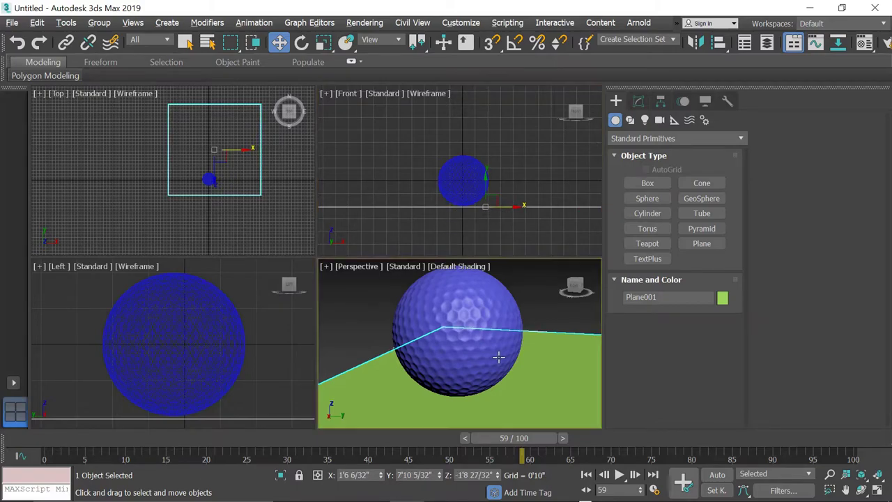
pyautogui.hotkey('alt', 'w')
pyautogui.keyDown('alt'); pyautogui.moveTo(378, 269); pyautogui.dragTo(430, 325, button='middle'); pyautogui.keyUp('alt')
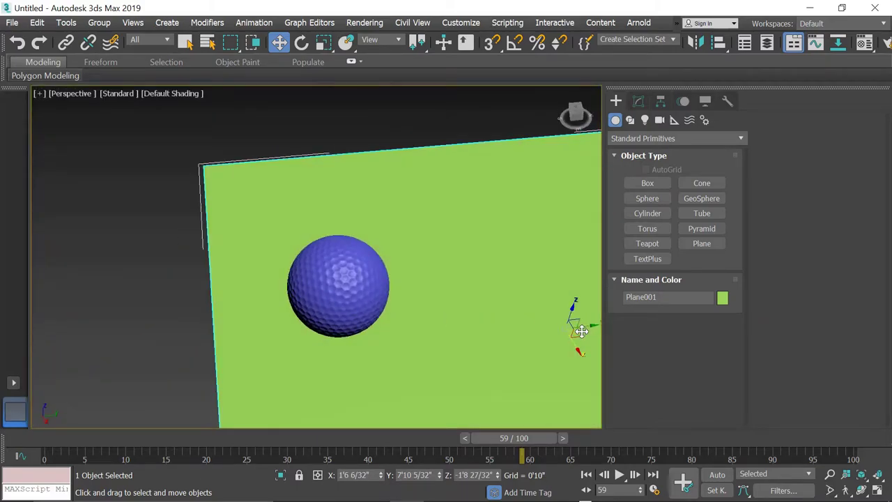
pyautogui.keyDown('alt'); pyautogui.moveTo(581, 331); pyautogui.dragTo(147, 173, button='middle'); pyautogui.keyUp('alt')
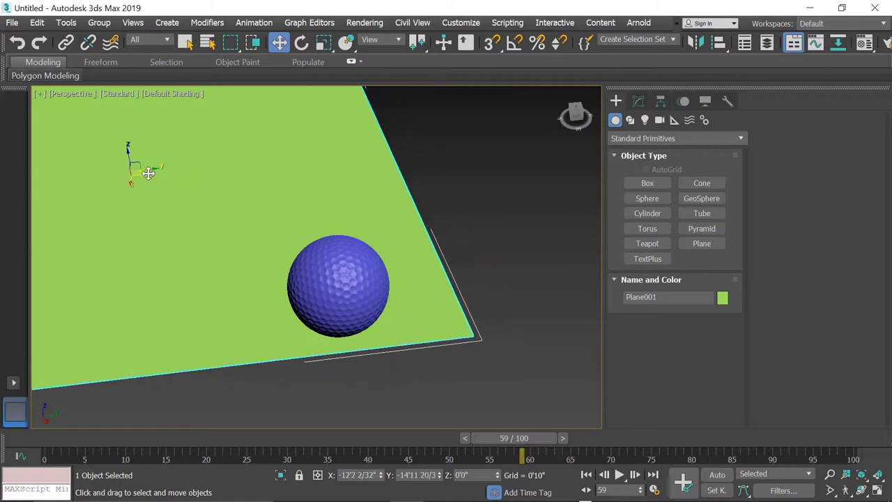
# Select the golf ball and show its MeshSmooth settings in the Modify panel.
pyautogui.click(370, 279)
pyautogui.press('z')
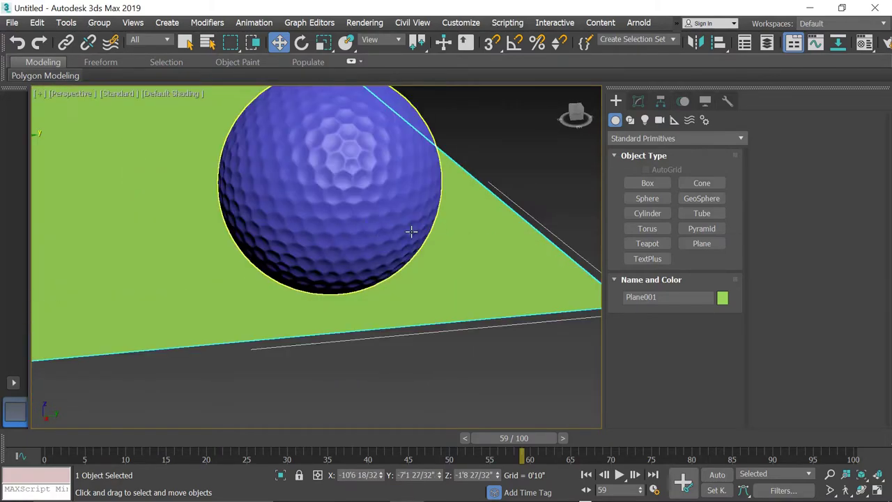
pyautogui.click(480, 190)
pyautogui.click(400, 193)
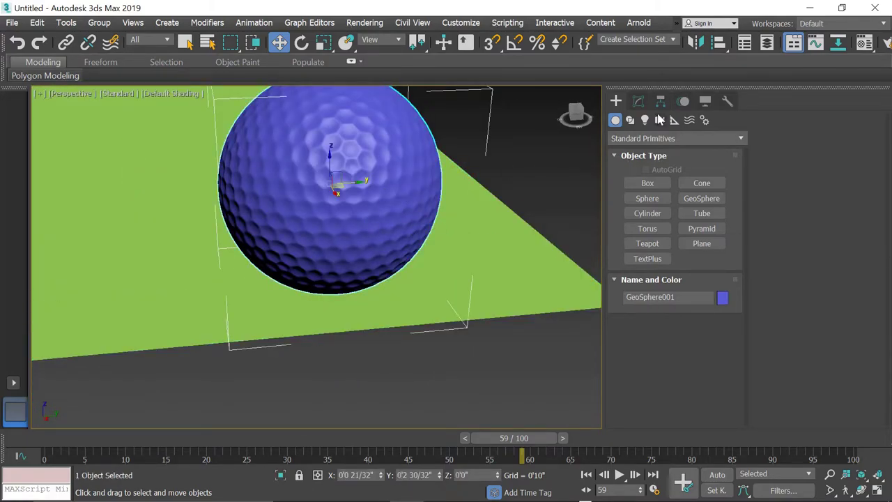
pyautogui.click(639, 101)
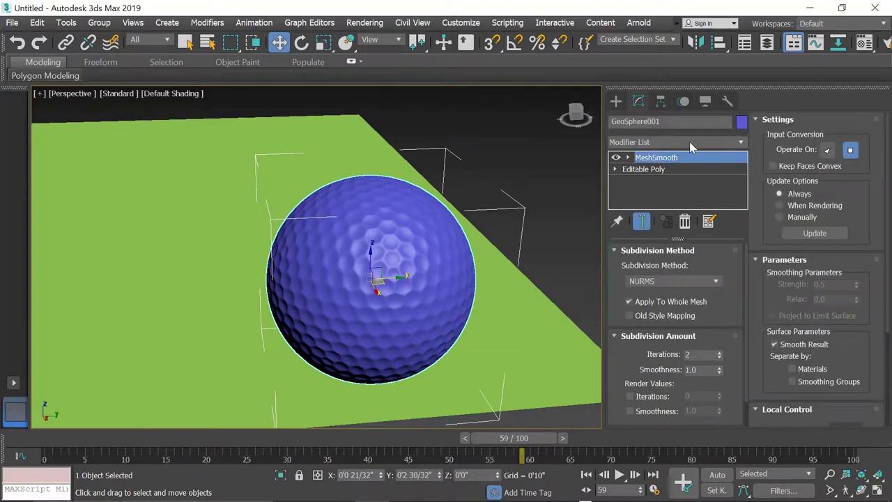
# Change the golf ball's object colour from blue to white, then deselect it.
pyautogui.click(741, 121)
pyautogui.click(571, 290)
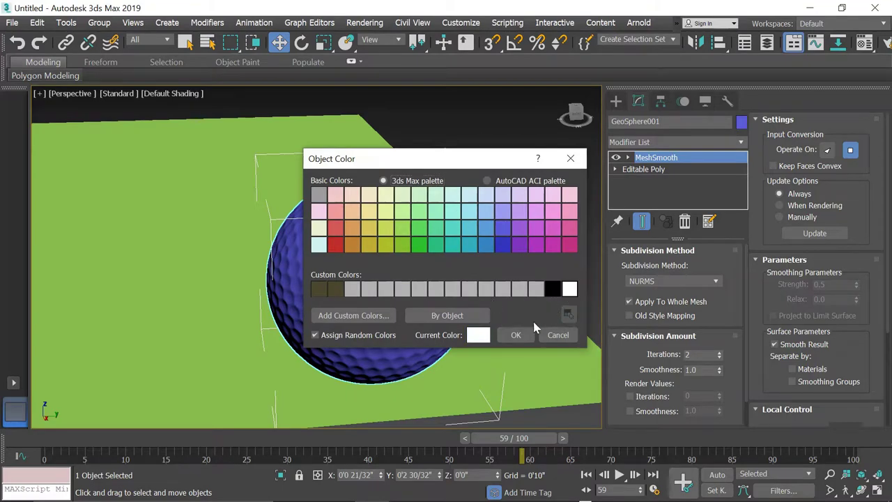
pyautogui.click(516, 335)
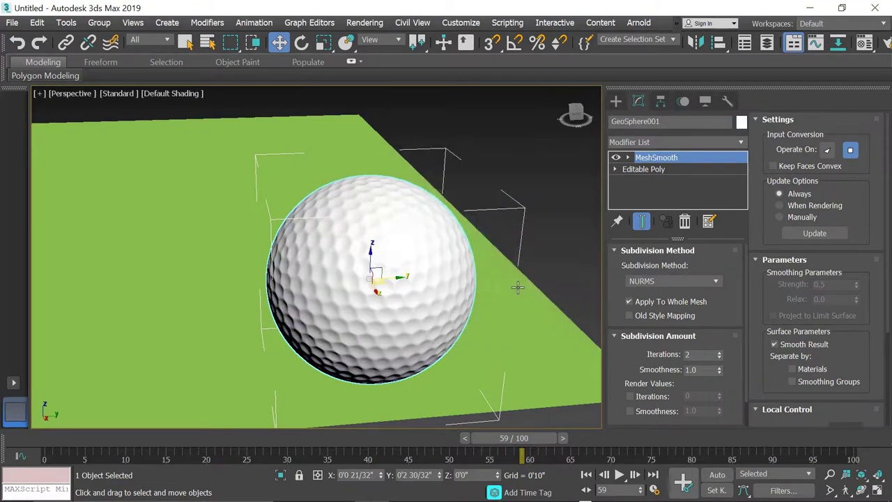
pyautogui.click(552, 209)
pyautogui.moveTo(379, 294)
pyautogui.keyDown('alt'); pyautogui.mouseDown(button='middle')
pyautogui.moveTo(368, 295)
pyautogui.moveTo(425, 345)
pyautogui.moveTo(383, 372)
pyautogui.moveTo(428, 320)
pyautogui.moveTo(412, 332)
pyautogui.moveTo(434, 295)
pyautogui.moveTo(454, 295)
pyautogui.moveTo(434, 301)
pyautogui.mouseUp(button='middle'); pyautogui.keyUp('alt')
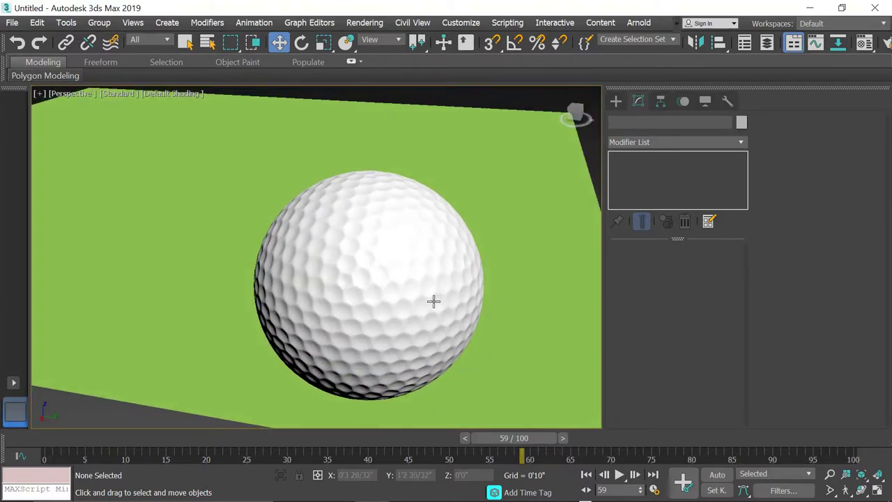
# Restore the four-viewport layout, select the golf ball and zoom the left view onto it.
pyautogui.scroll(2, 433, 301)
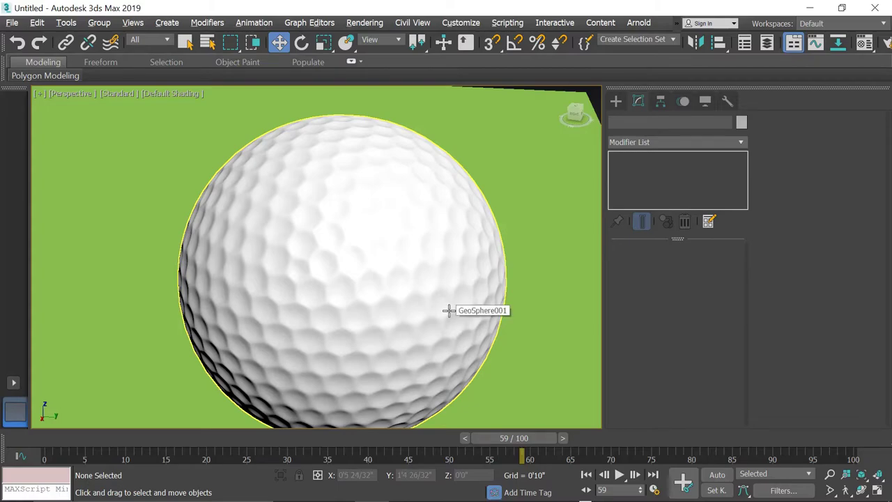
pyautogui.hotkey('alt', 'w')
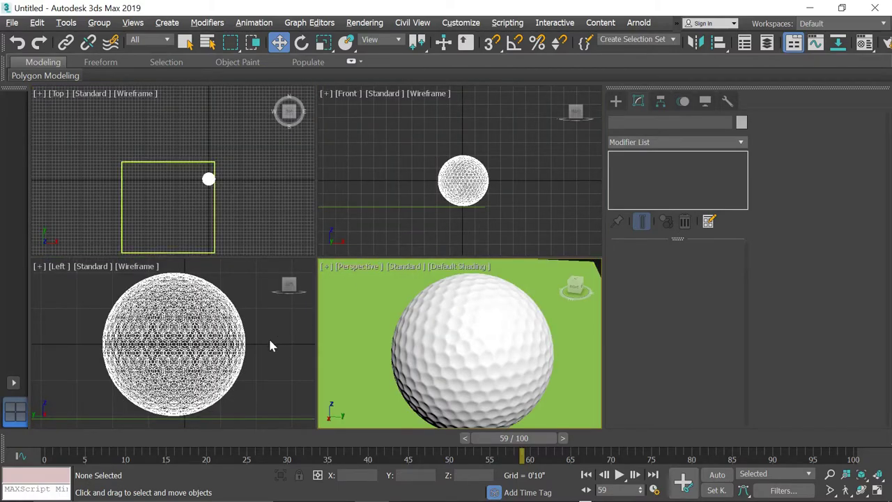
pyautogui.click(268, 336)
pyautogui.press('z')
pyautogui.click(469, 380)
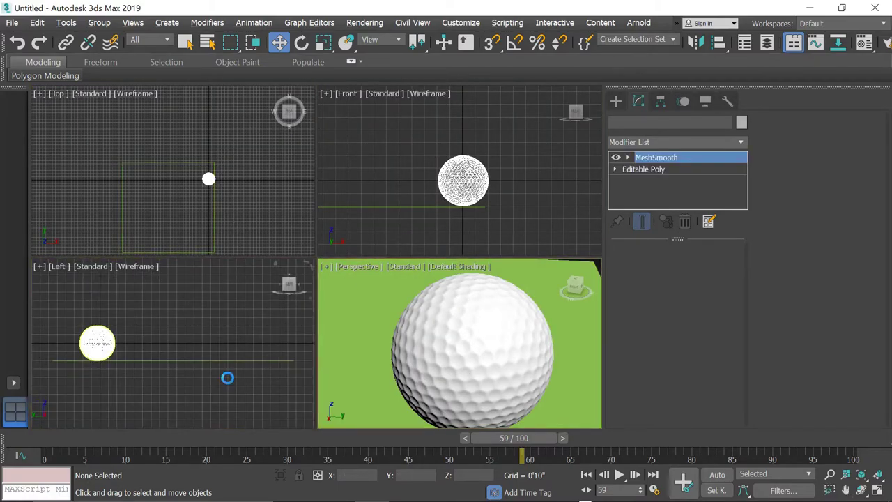
pyautogui.hotkey('ctrl', 'a')
pyautogui.press('z')
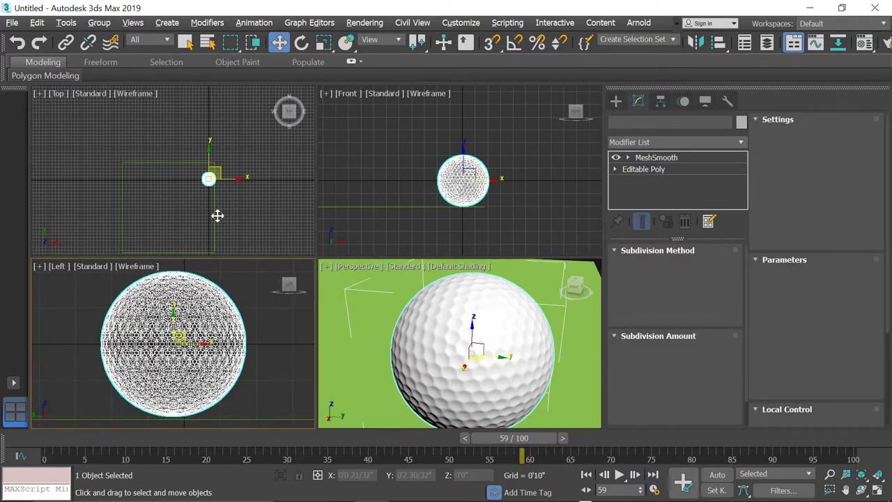
# Zoom the top, front and perspective views to frame the golf ball.
pyautogui.rightClick(215, 216)
pyautogui.press('z')
pyautogui.click(439, 184)
pyautogui.press('z')
pyautogui.click(438, 324)
pyautogui.press('z')
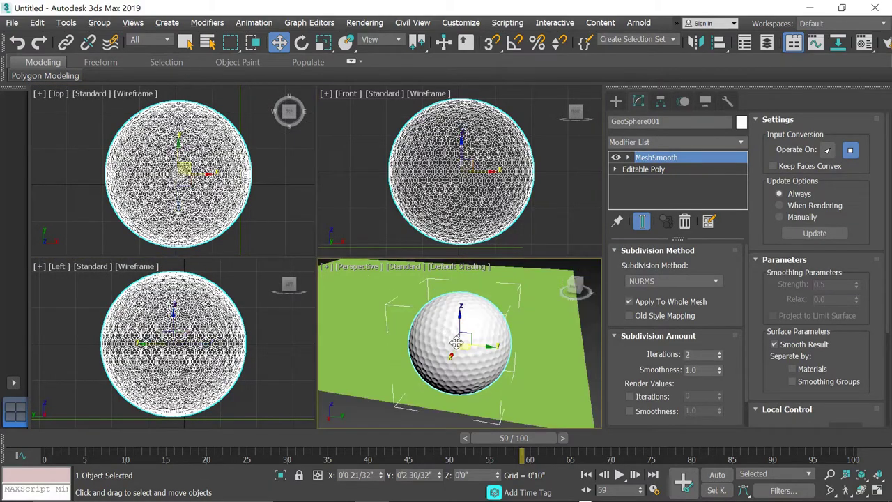
# Orbit the left, top, front and perspective views around the white ball on the green plane.
pyautogui.click(227, 325)
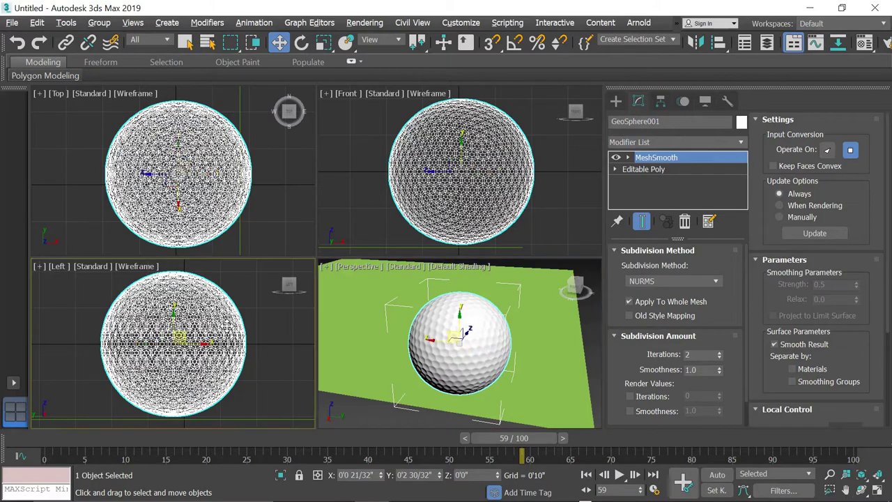
pyautogui.keyDown('alt'); pyautogui.moveTo(241, 309); pyautogui.dragTo(245, 309, button='middle'); pyautogui.keyUp('alt')
pyautogui.keyDown('alt'); pyautogui.moveTo(174, 183); pyautogui.dragTo(172, 184, button='middle'); pyautogui.keyUp('alt')
pyautogui.keyDown('alt'); pyautogui.moveTo(401, 195); pyautogui.dragTo(460, 200, button='middle'); pyautogui.keyUp('alt')
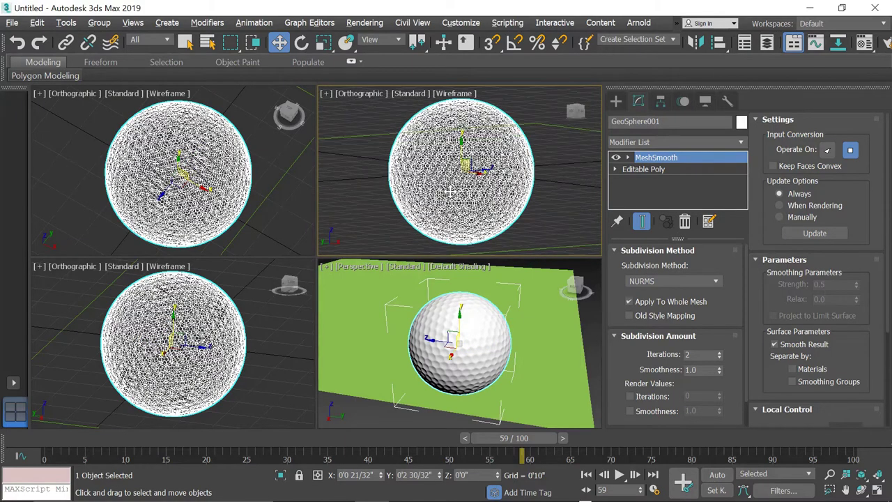
pyautogui.keyDown('alt'); pyautogui.moveTo(469, 298); pyautogui.dragTo(457, 346, button='middle'); pyautogui.keyUp('alt')
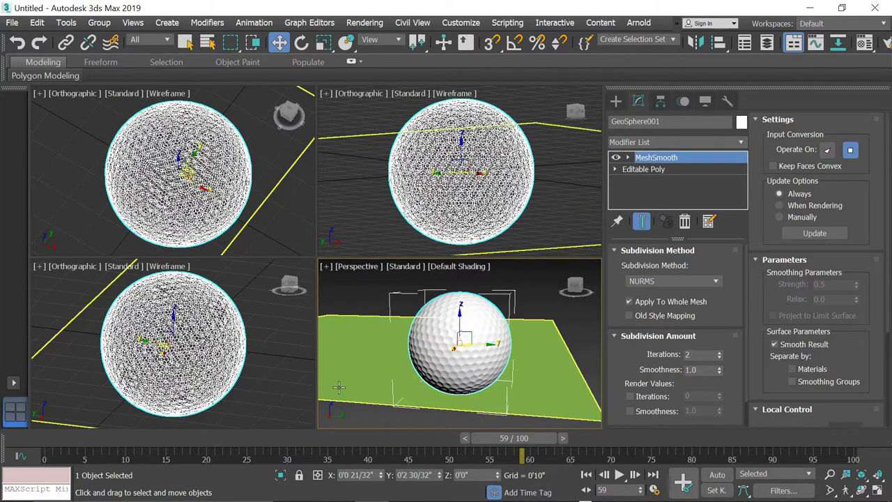